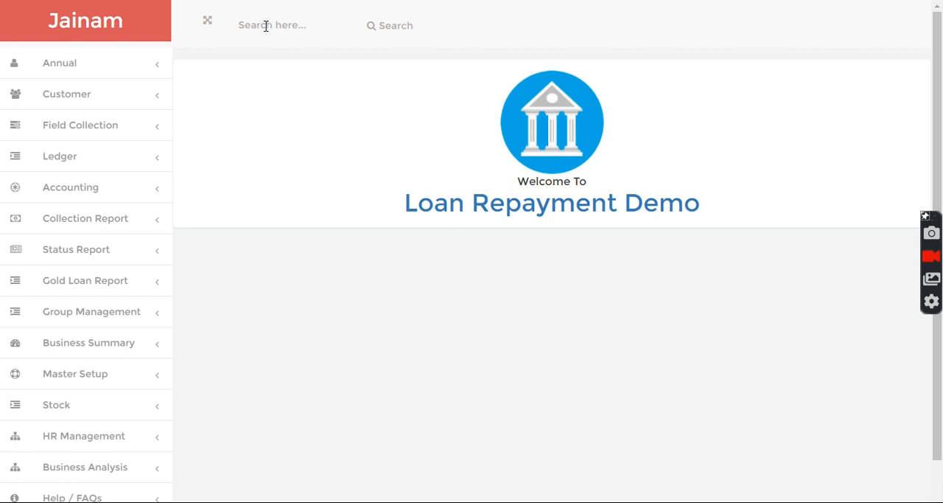
Step: Search for "jll" and open a new loan entry for the customer found
click(266, 26)
text(jil)
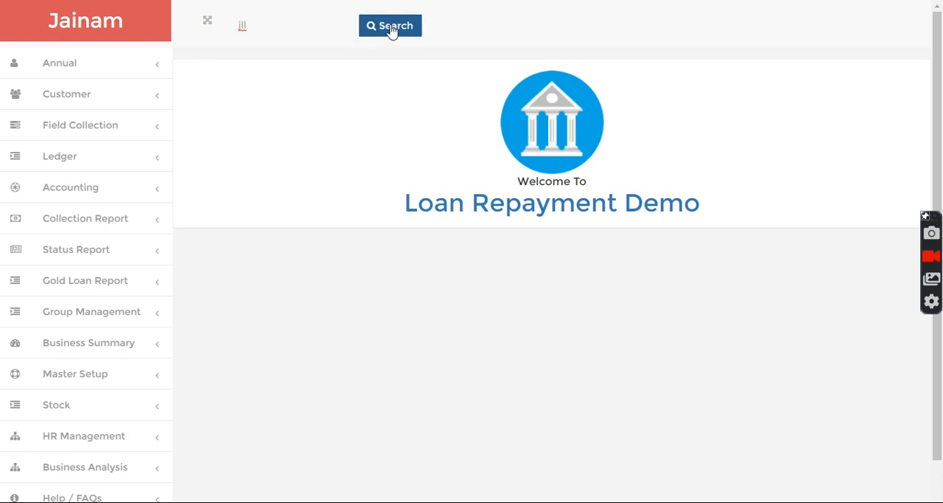
click(392, 28)
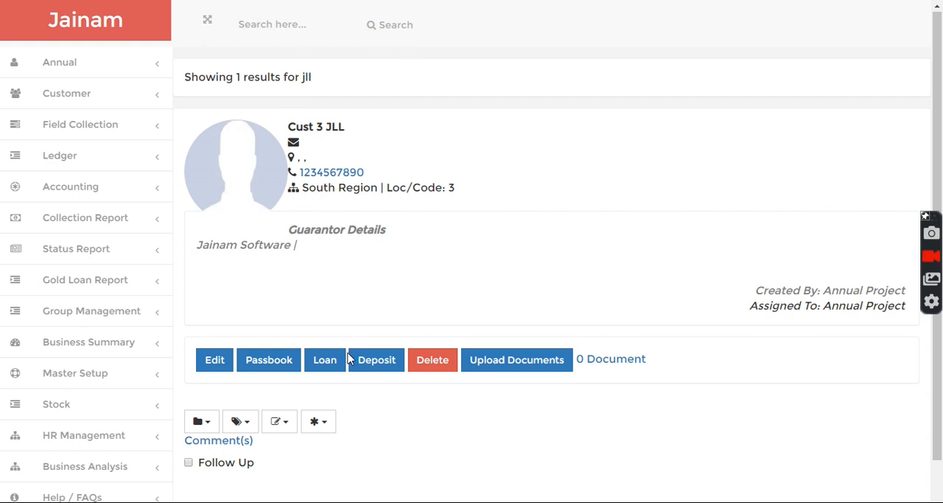
click(324, 362)
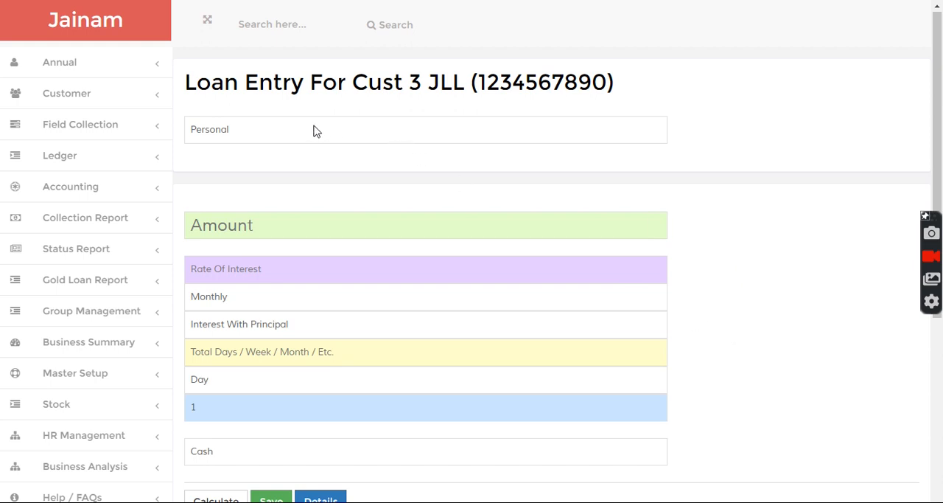
Step: Enter a personal loan of 100000 at 3 monthly interest with principal, repaid over 52 weeks at interval 1
text(10000)
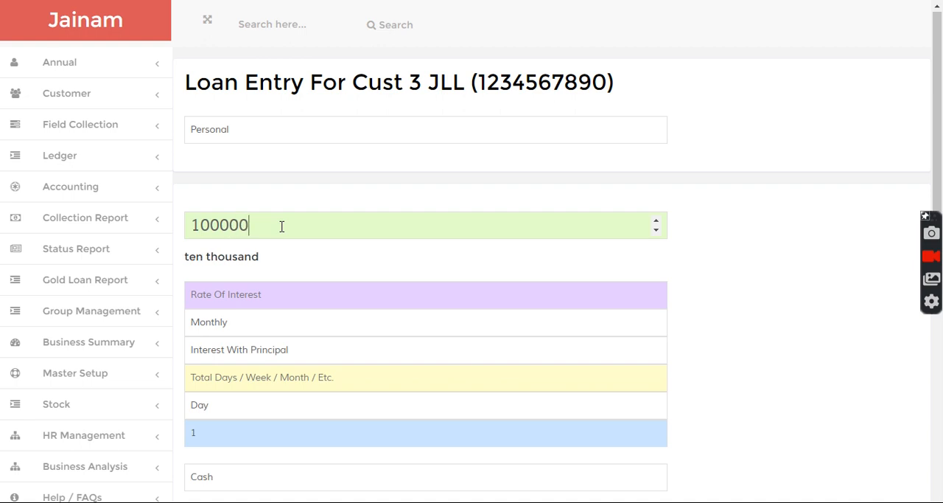
text(0)
click(279, 298)
text(3)
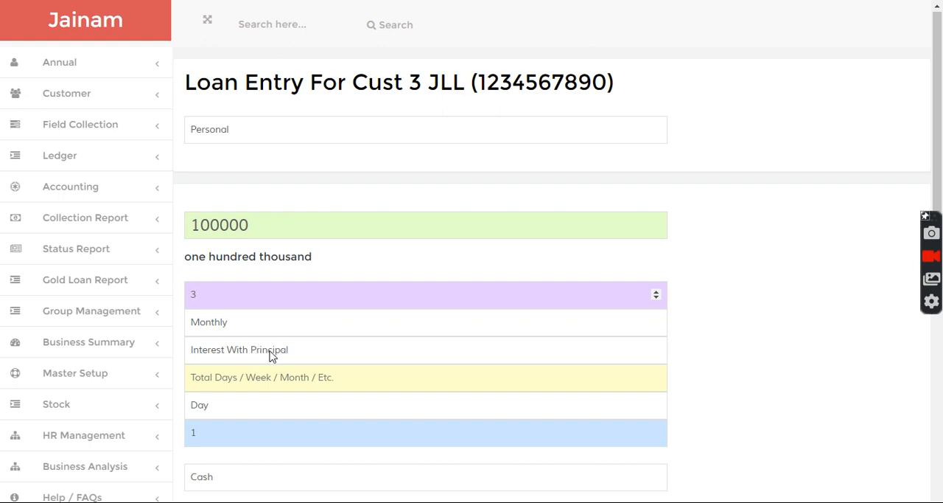
click(272, 376)
text(52)
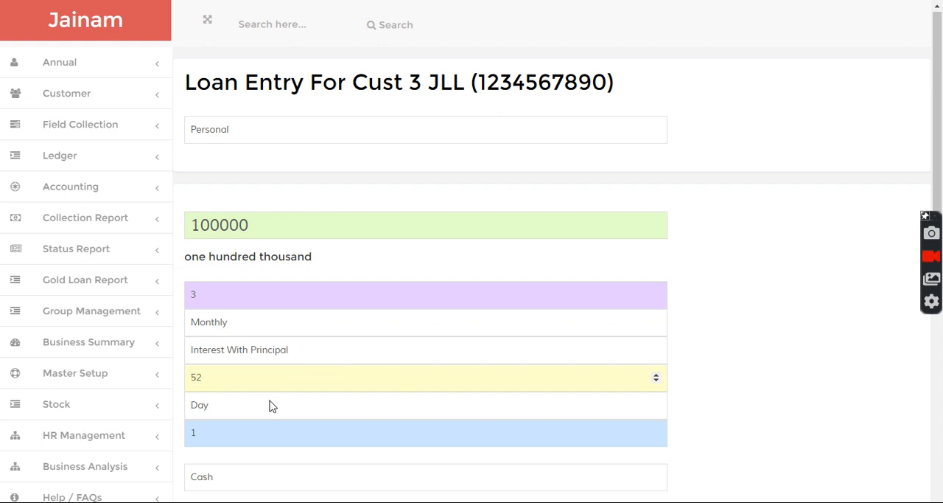
click(270, 405)
click(258, 438)
scroll(464, 376, down, 2)
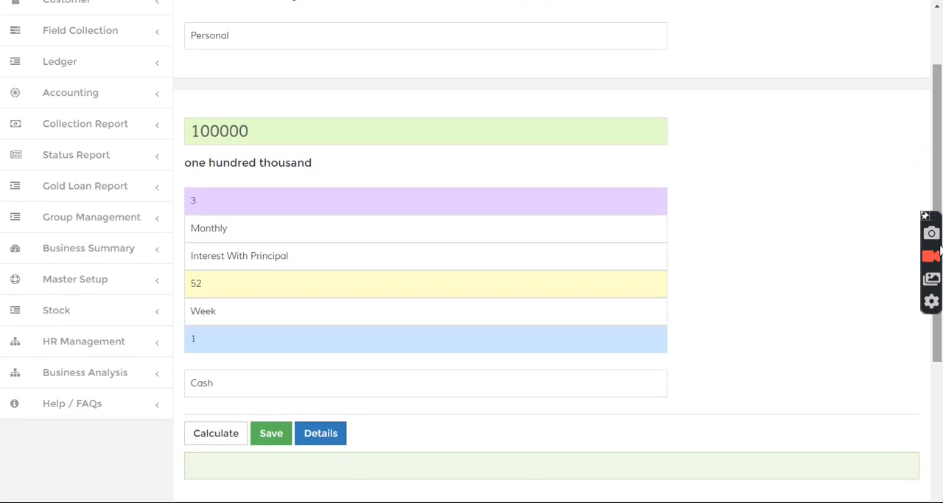
Step: Calculate the loan and check its projected interest and installment amount
click(228, 435)
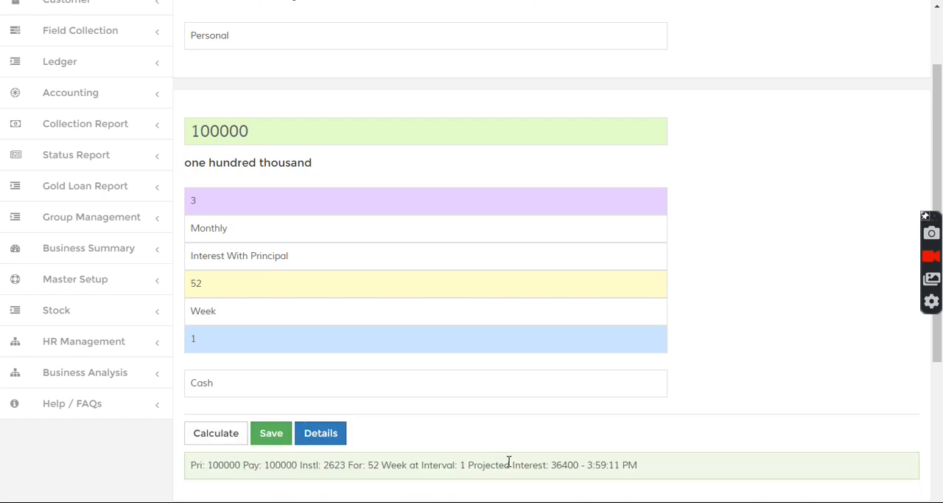
drag(490, 465, 560, 464)
drag(327, 466, 346, 465)
Step: Set the amount per installment to 2600 in the additional settings and save the loan
drag(939, 346, 940, 458)
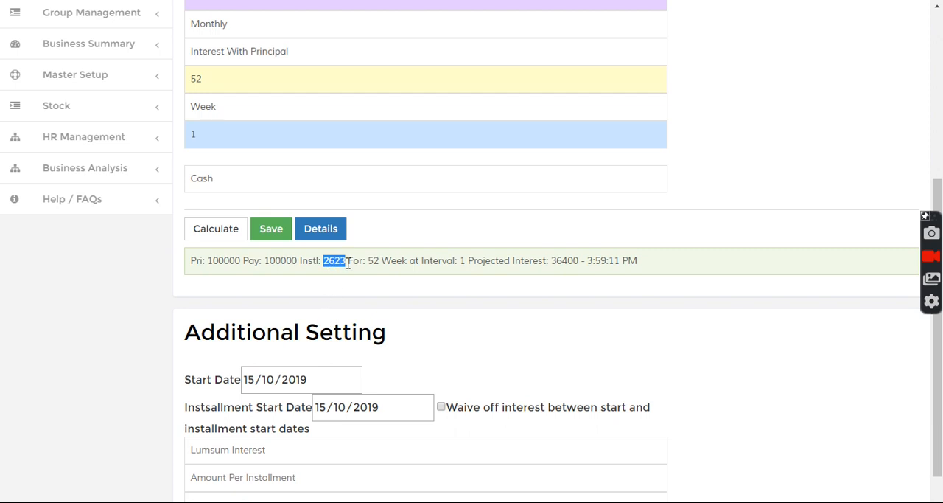
click(269, 477)
text(2)
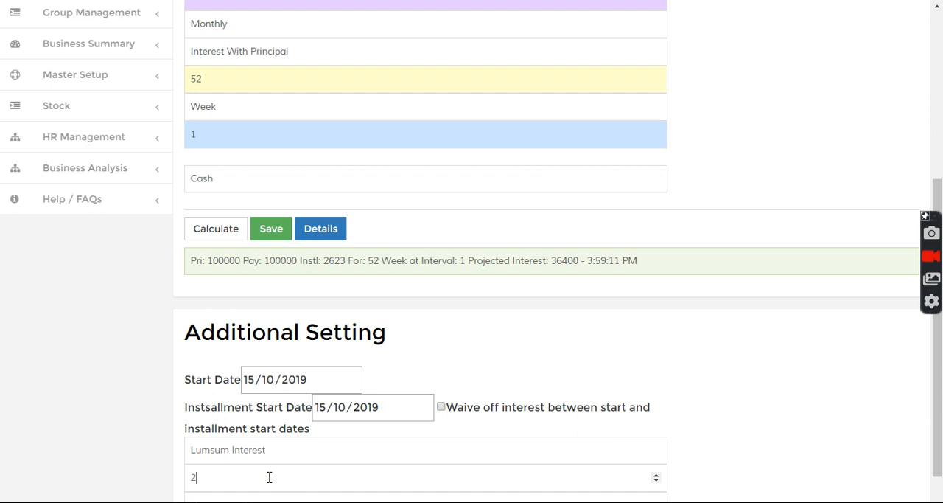
text(600)
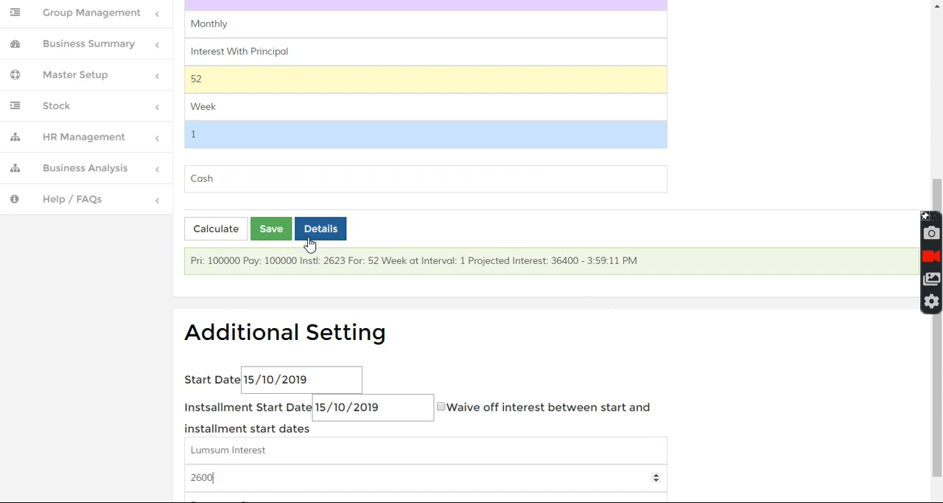
click(280, 240)
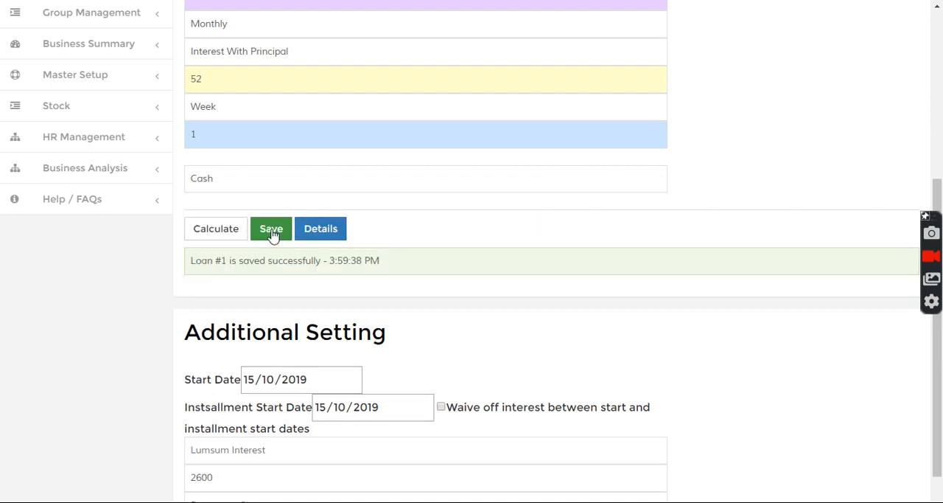
drag(216, 265, 331, 261)
click(669, 204)
Step: Search for the newly saved loan by its loan number
drag(937, 211, 889, 19)
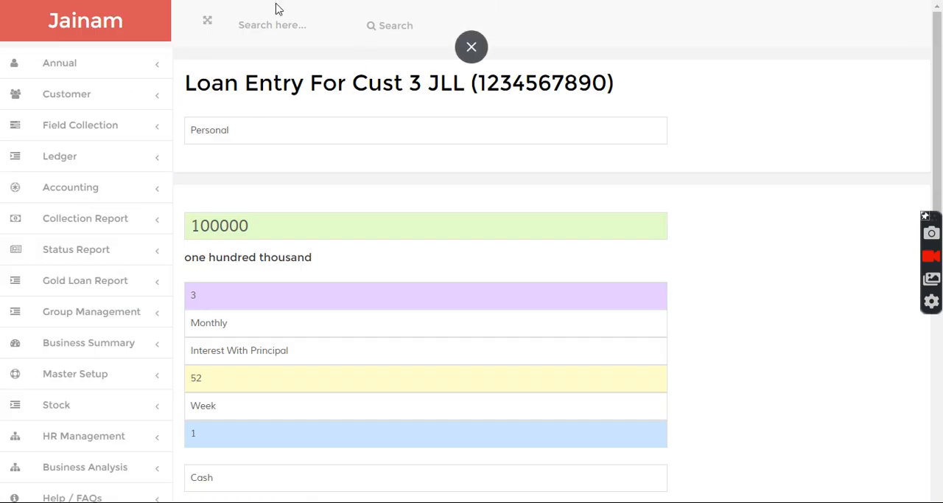
click(277, 26)
text(1)
click(391, 30)
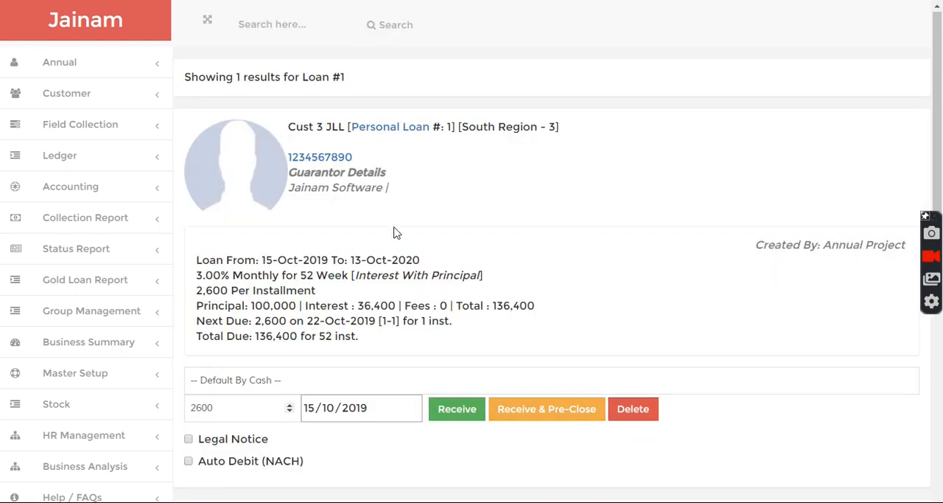
Step: Show the loan's installment tracker and compare the first installment's amount with the proposed receipt amount
drag(231, 415, 190, 407)
click(222, 406)
drag(939, 176, 940, 304)
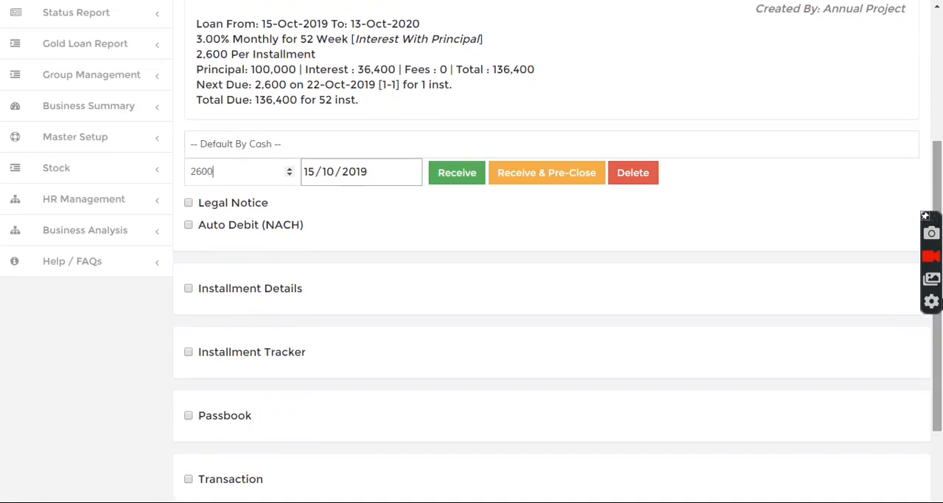
click(194, 354)
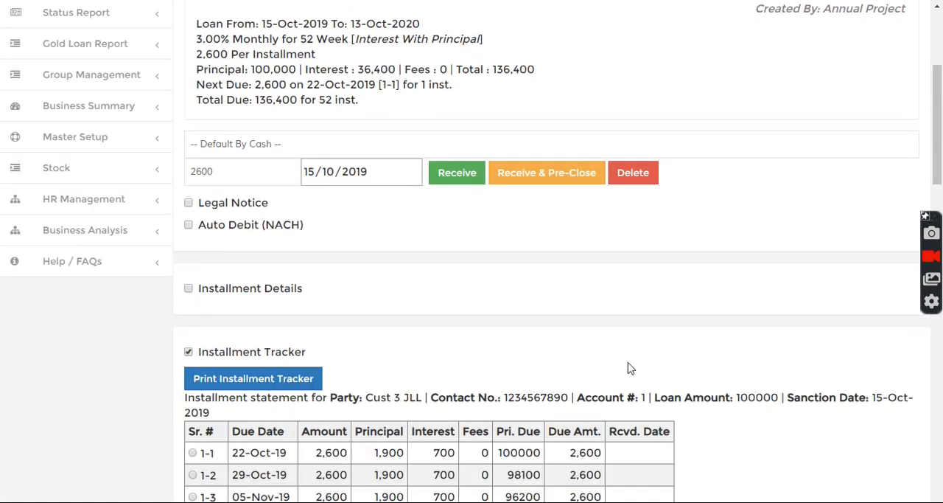
double_click(324, 453)
click(619, 341)
Step: Receive a cash payment of 4000 on the loan
drag(939, 136, 939, 101)
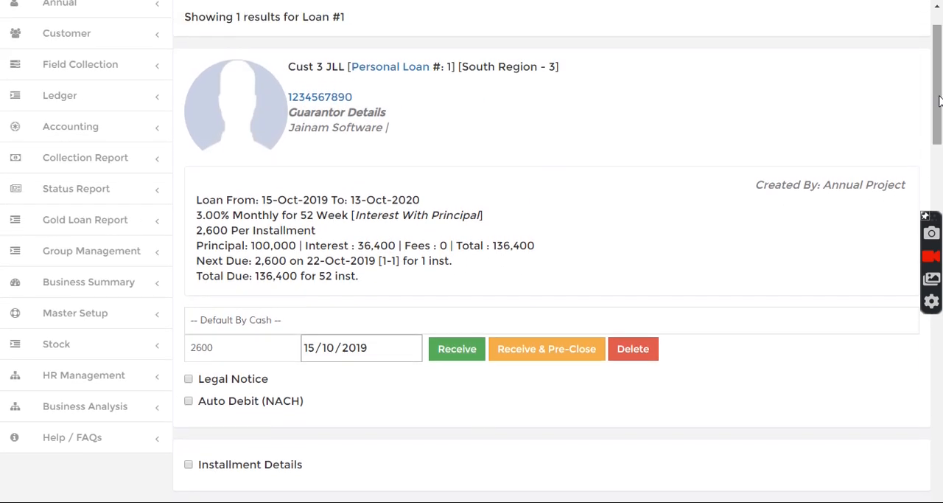
double_click(248, 347)
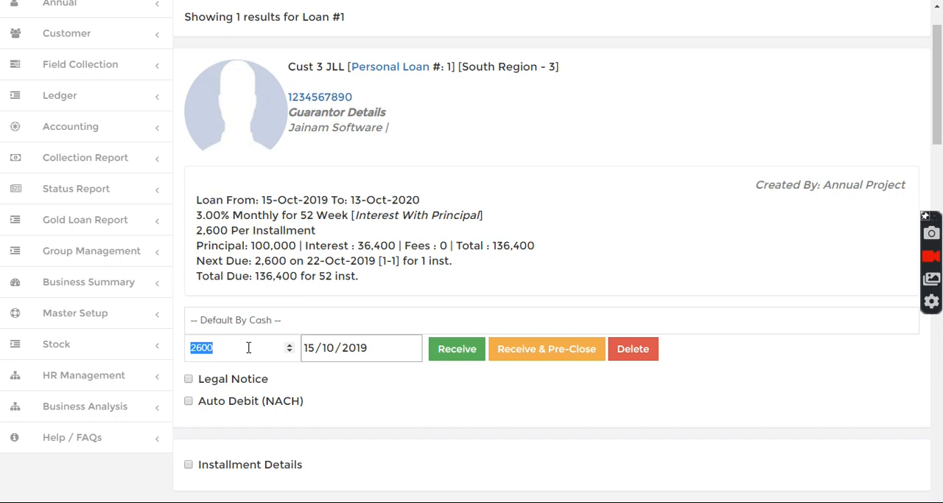
text(4000)
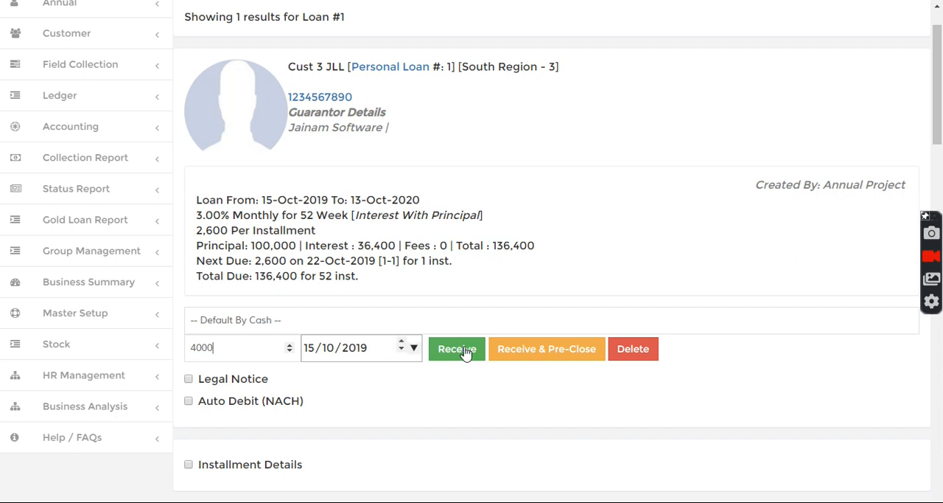
click(461, 352)
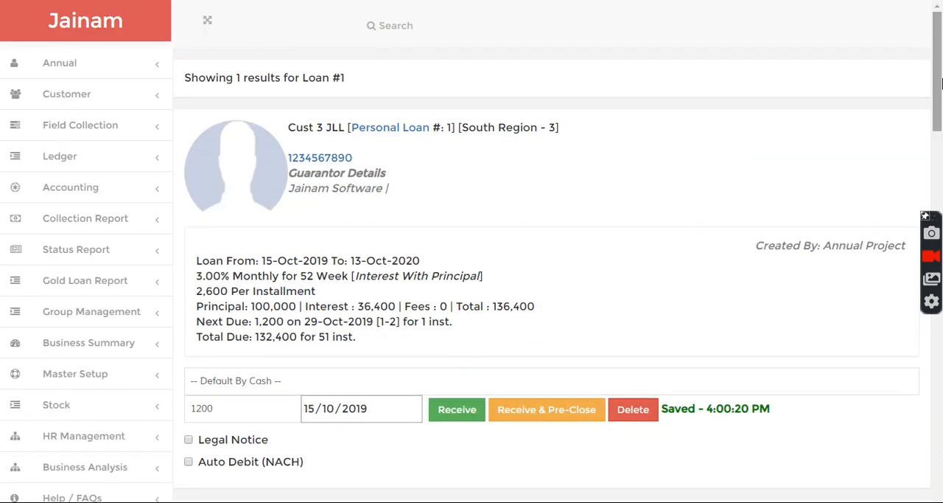
Step: Replace the installment tracker with the installment details and check the received and due amounts of installments 1-1 and 1-2
scroll(324, 122, down, 6)
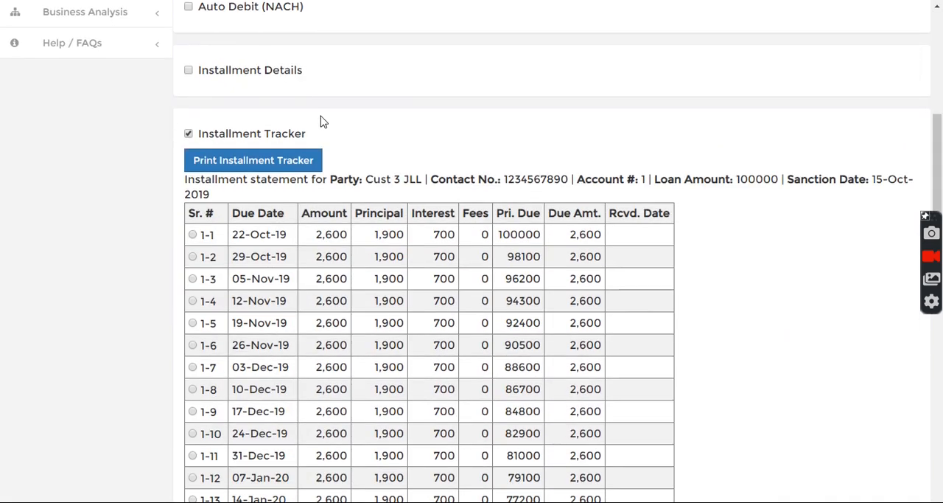
click(211, 135)
click(210, 136)
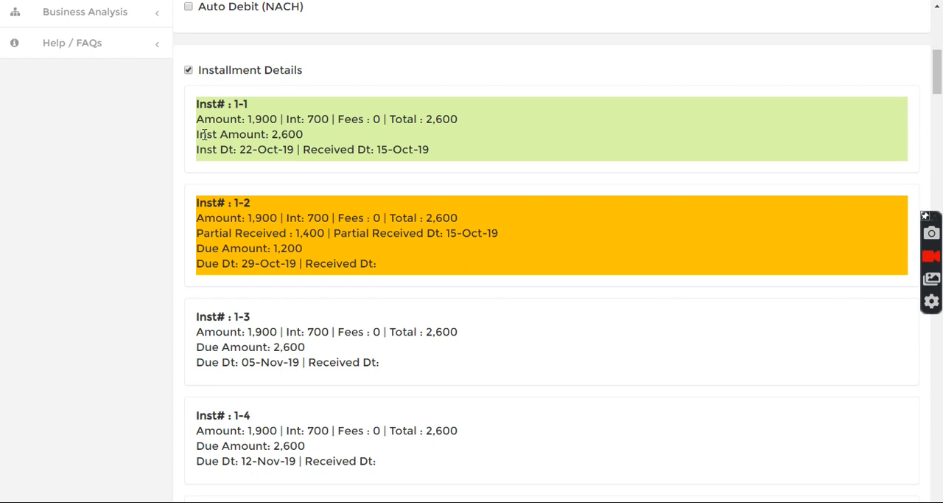
drag(199, 135, 320, 141)
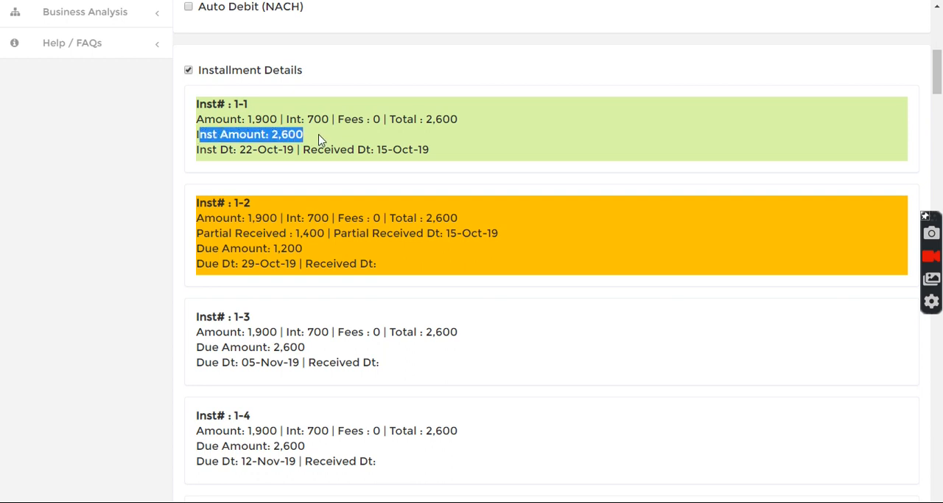
click(248, 245)
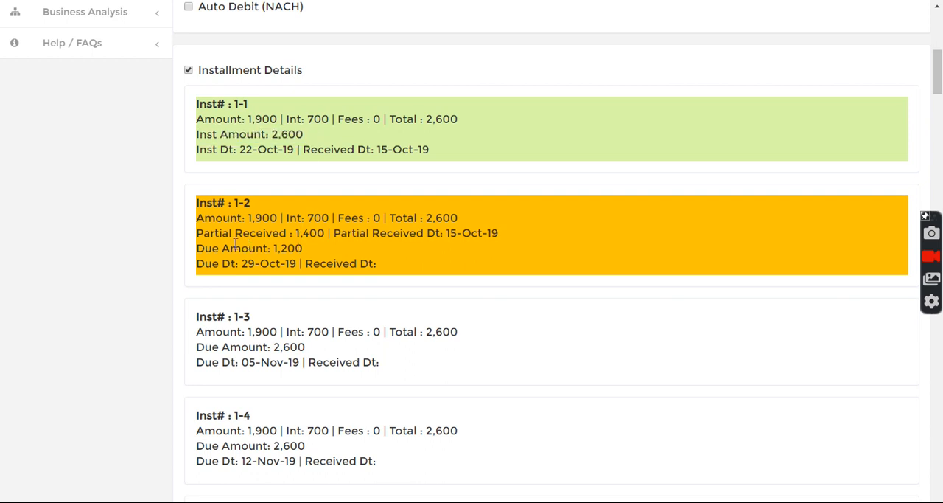
drag(196, 234, 325, 233)
click(293, 245)
drag(273, 248, 303, 249)
click(323, 252)
Step: Receive a further cash payment of 3800 on the loan
drag(937, 81, 940, 31)
double_click(255, 401)
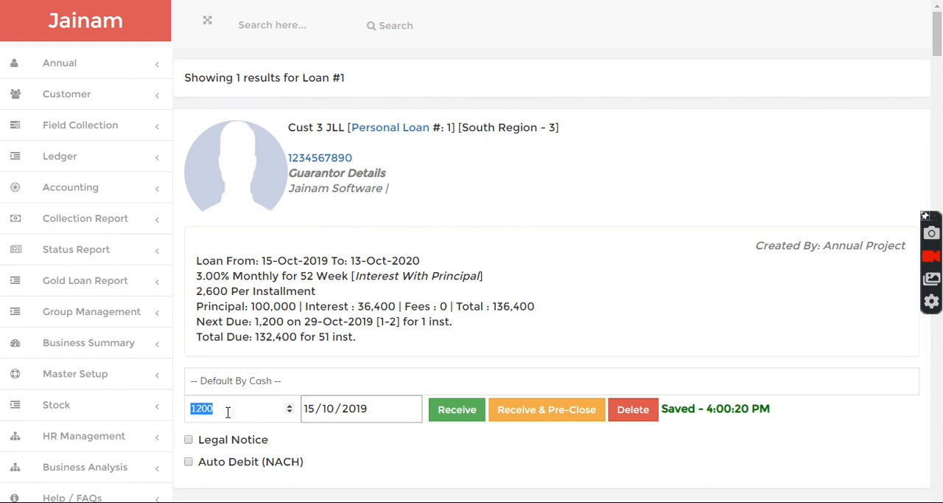
text(3800)
click(458, 411)
Step: Refresh the installment details and check the payment status of the first installments
drag(935, 16, 470, 103)
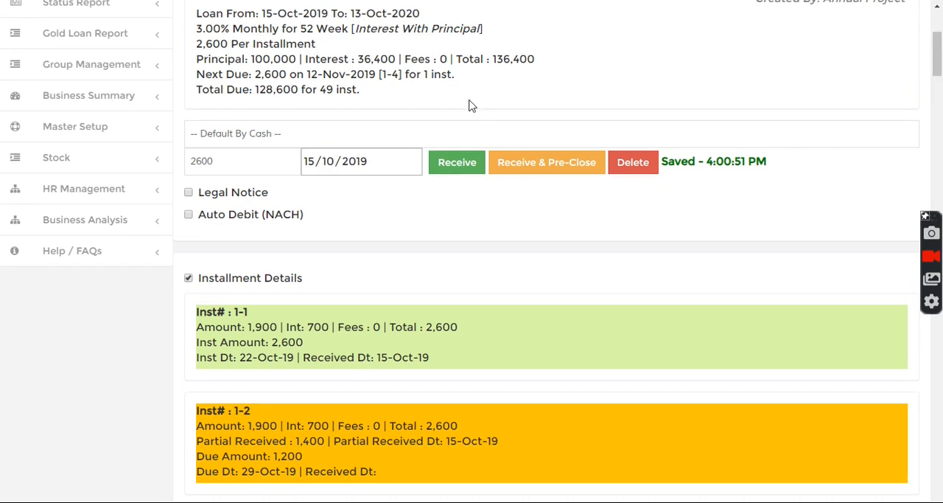
click(218, 282)
click(218, 282)
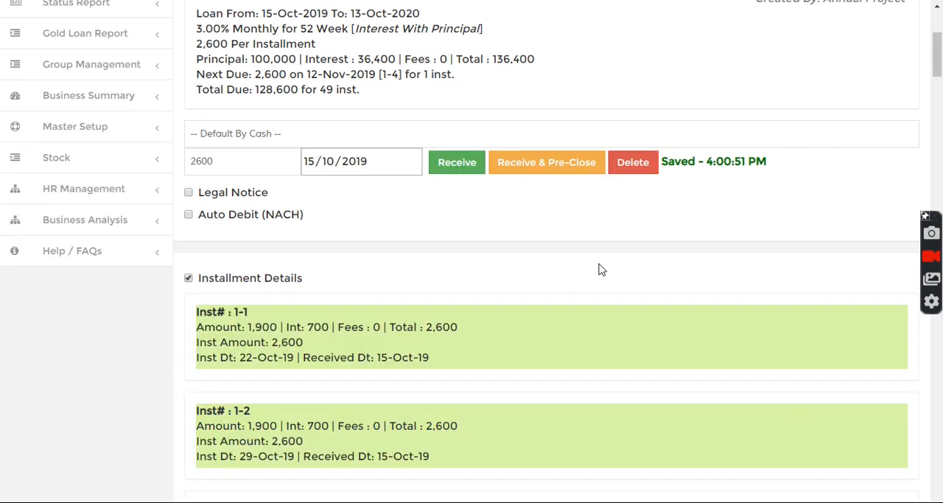
mouse_move(936, 56)
mouse_down()
mouse_move(934, 83)
mouse_move(934, 72)
mouse_up()
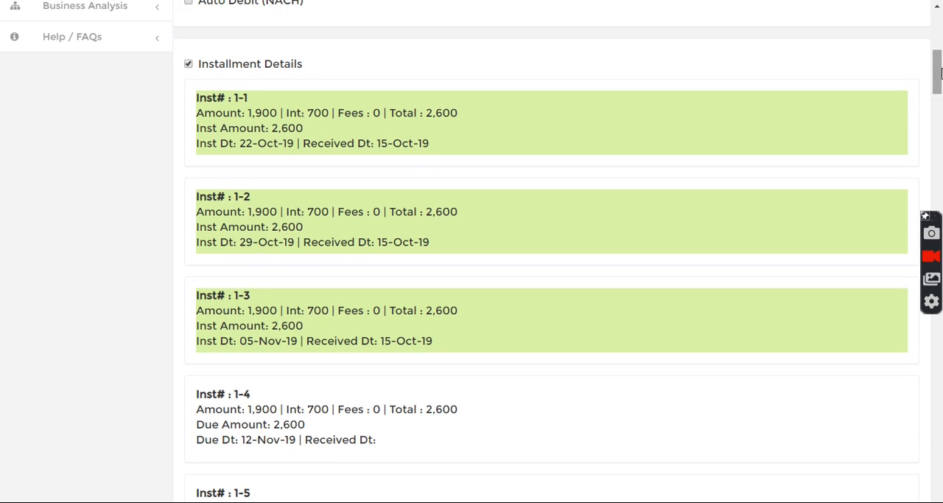
Step: Hide the installment details and show the loan's transaction statement
click(213, 74)
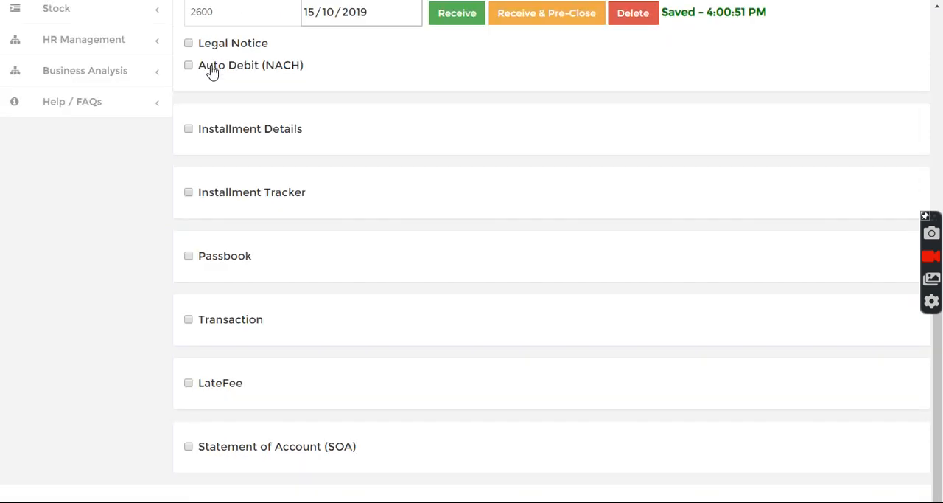
click(228, 325)
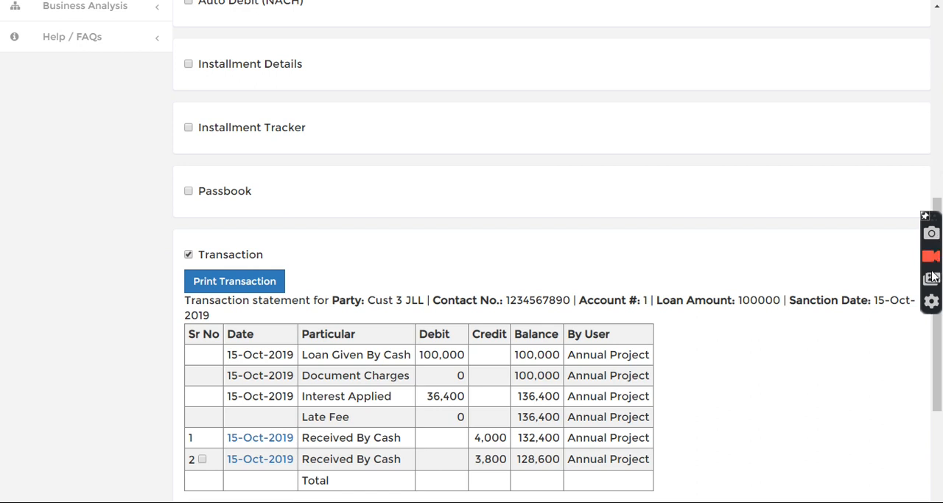
scroll(938, 332, down, 3)
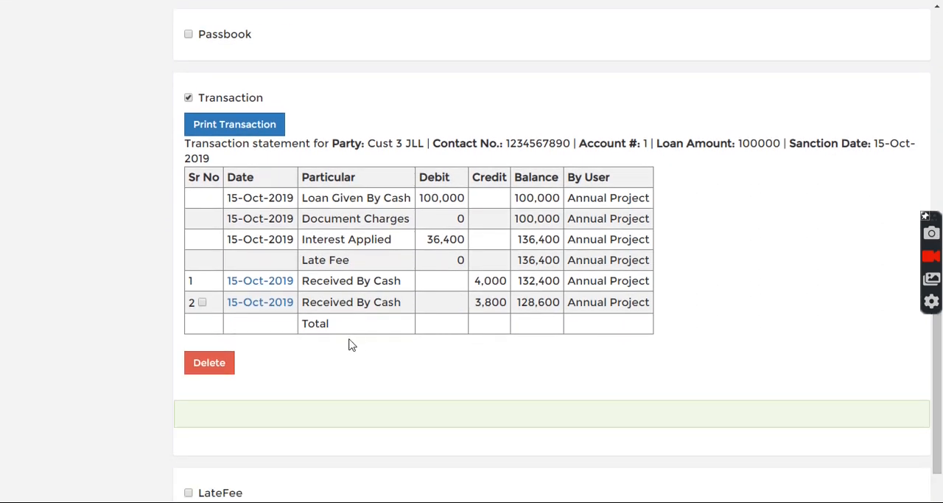
Step: Open the receipt of the second cash payment, preview its printout and close the print window
click(270, 307)
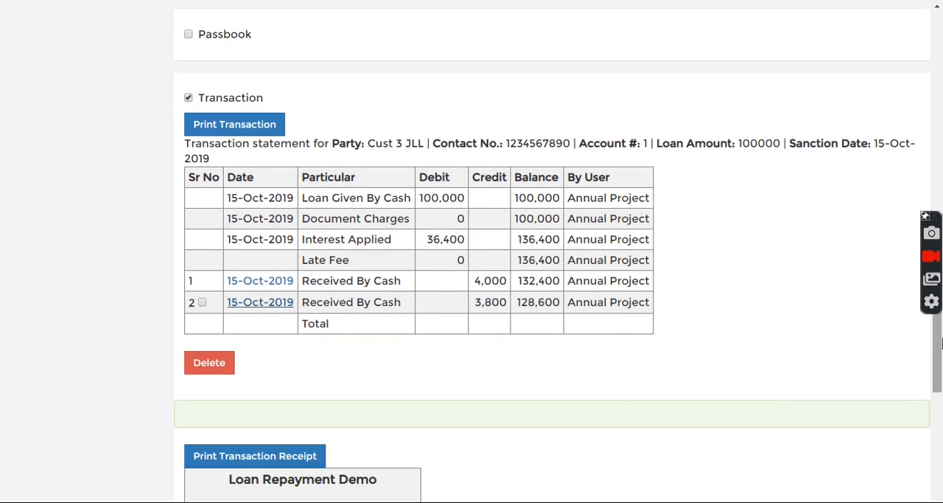
scroll(938, 347, down, 5)
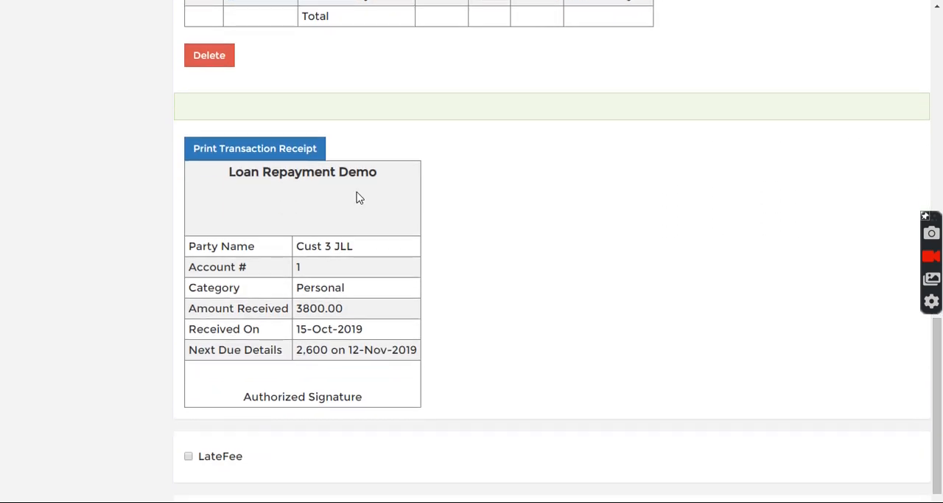
click(255, 148)
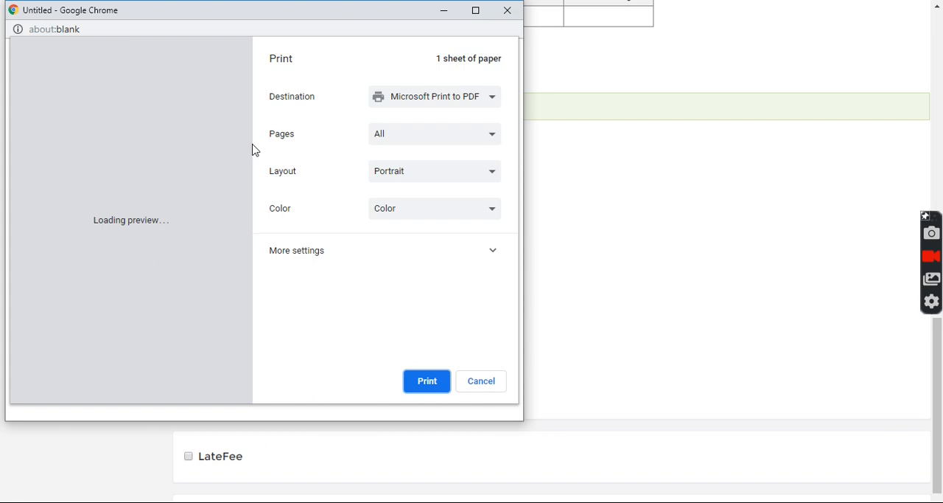
click(509, 12)
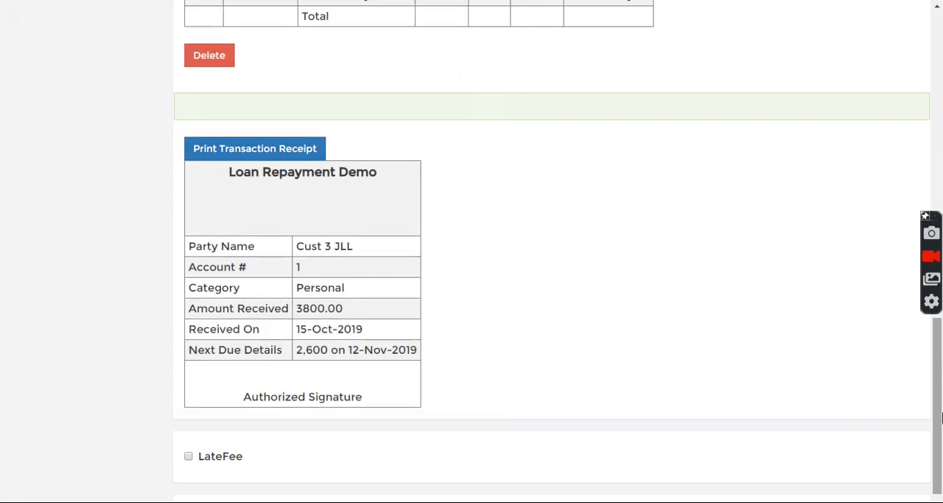
drag(939, 420, 934, 76)
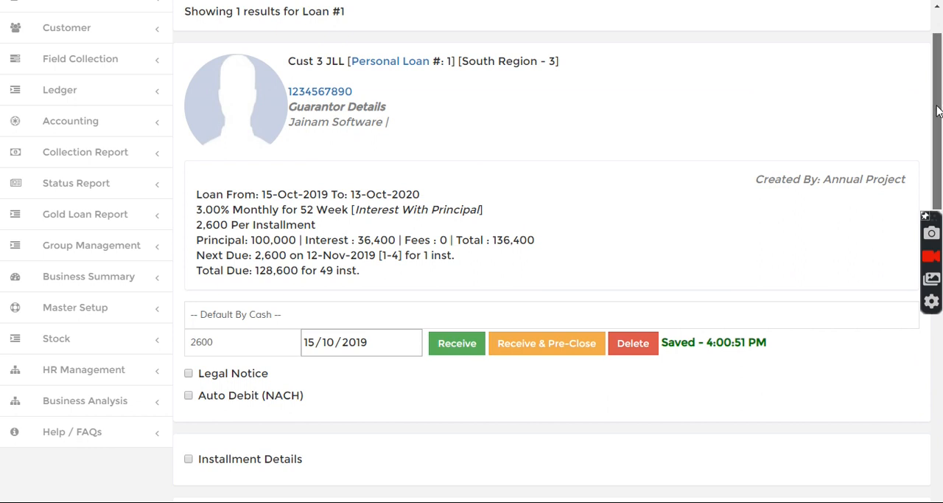
scroll(938, 112, up, 1)
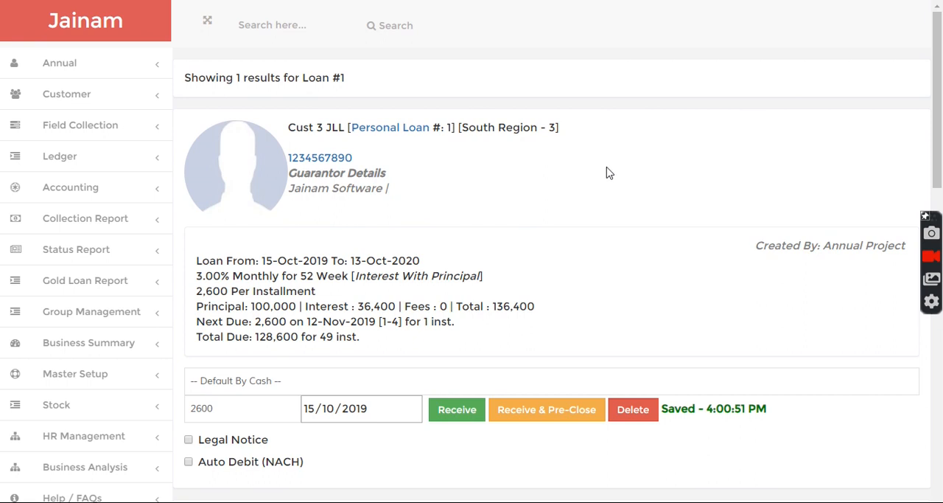